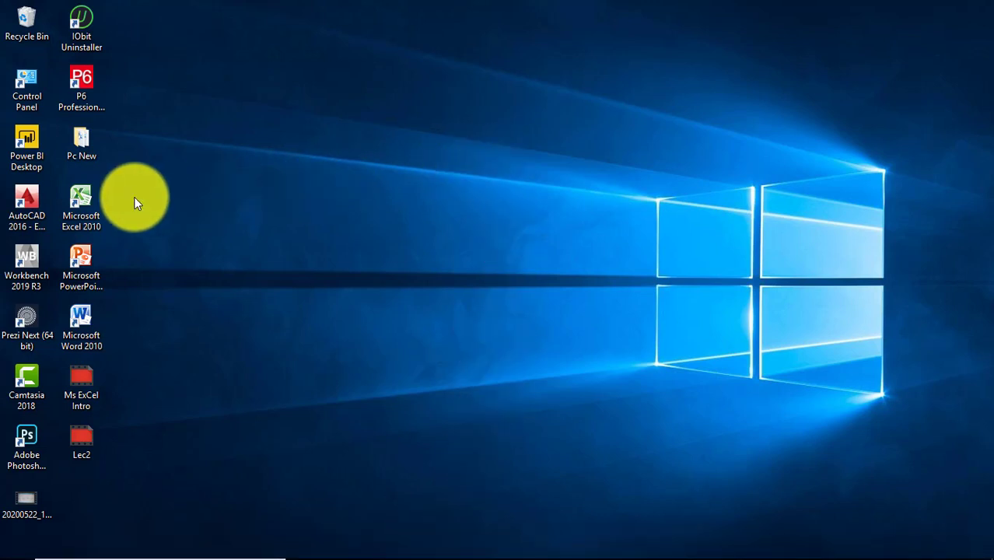
Launch Excel 2010, maximize the window, and widen column A to about 26
double_click(84, 200)
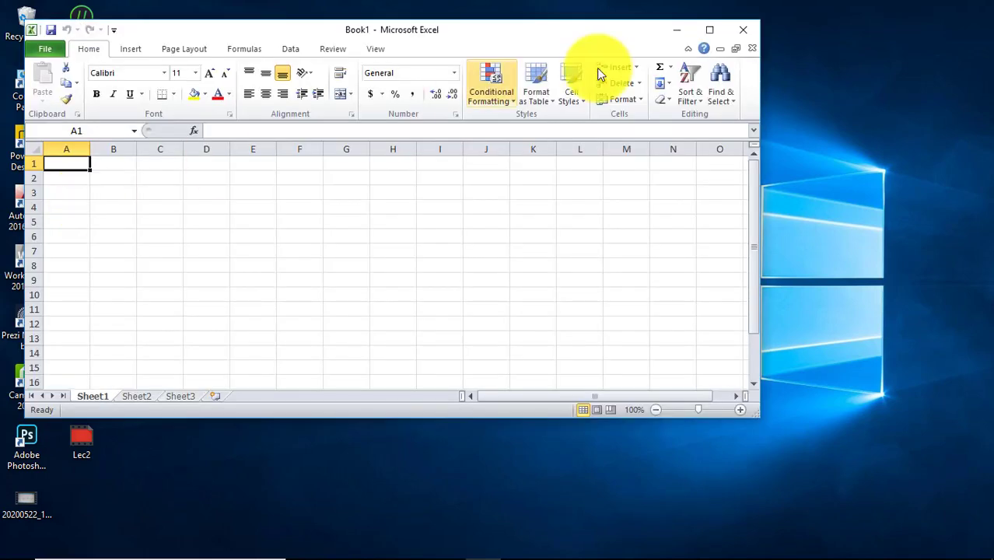
left_click(708, 31)
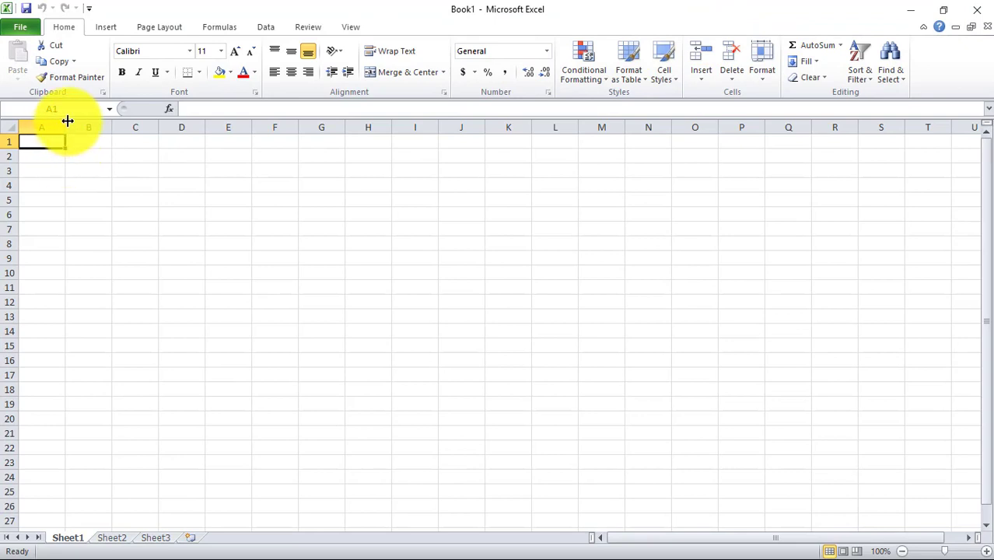
left_click_drag(64, 120, 296, 132)
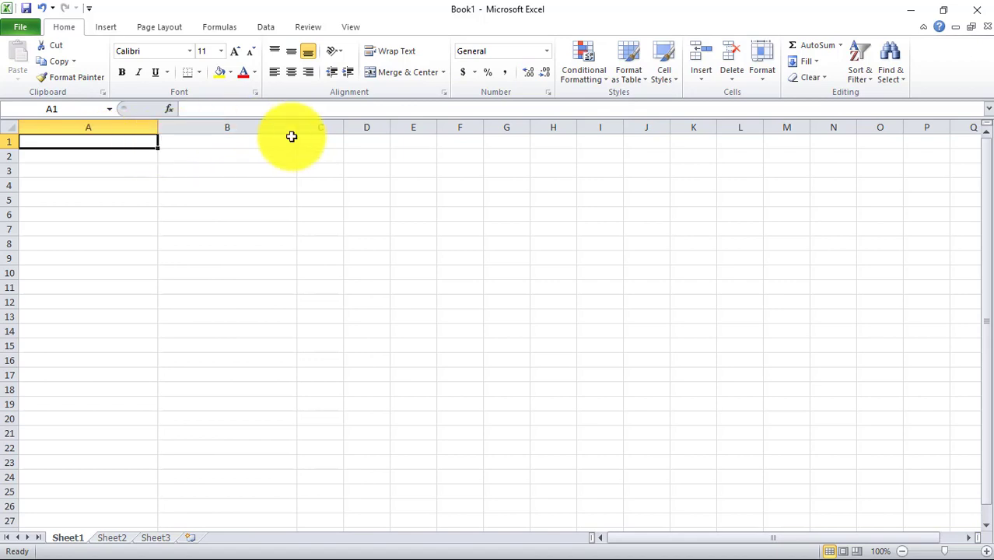
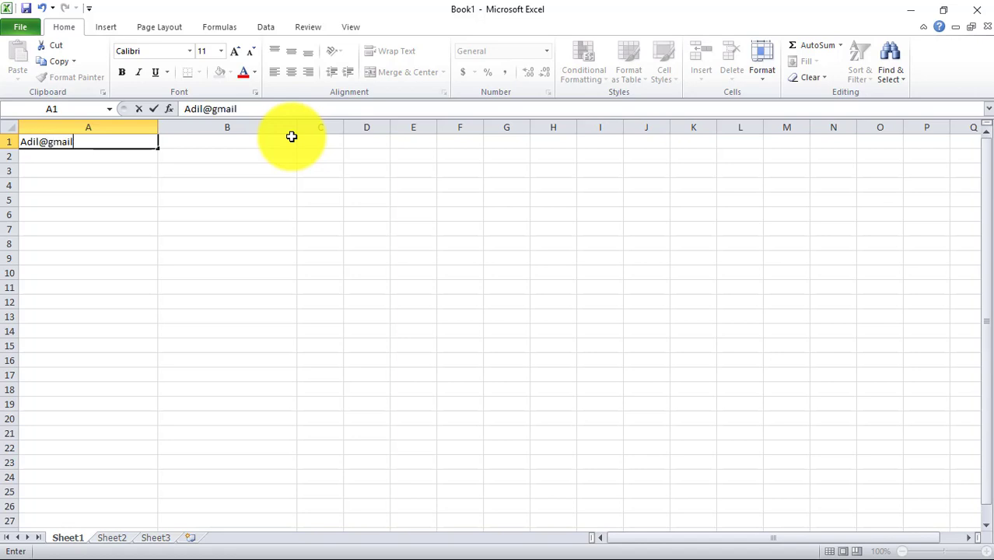
Enter an e-mail address in A1 and commit it so Excel makes it a hyperlink
left_click(274, 145)
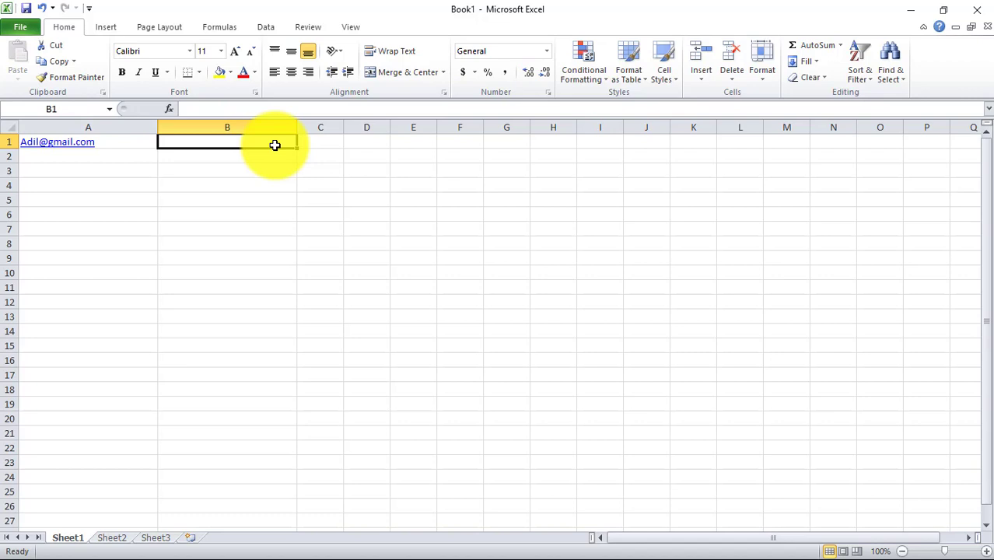
Enter the date 11/05/2020 in B1 after erasing stray characters, then reselect B1 and A1
type("Js")
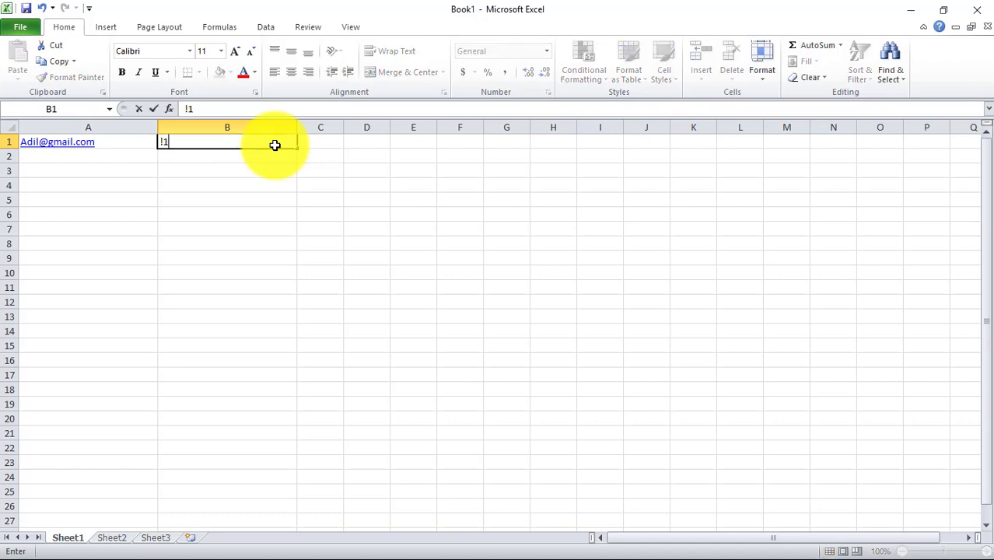
key("BackSpace")
key("BackSpace")
type("11/05/2020")
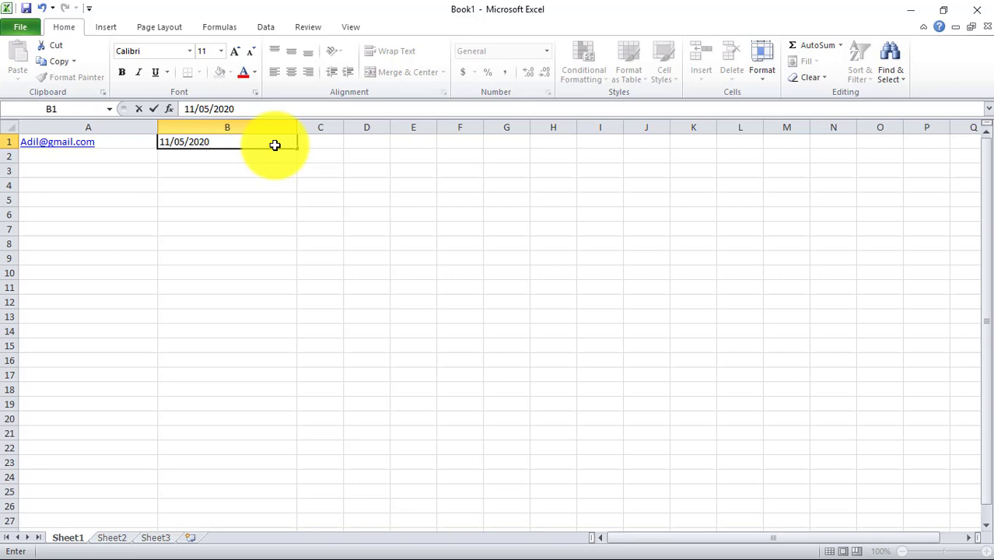
left_click(126, 144)
left_click(227, 143)
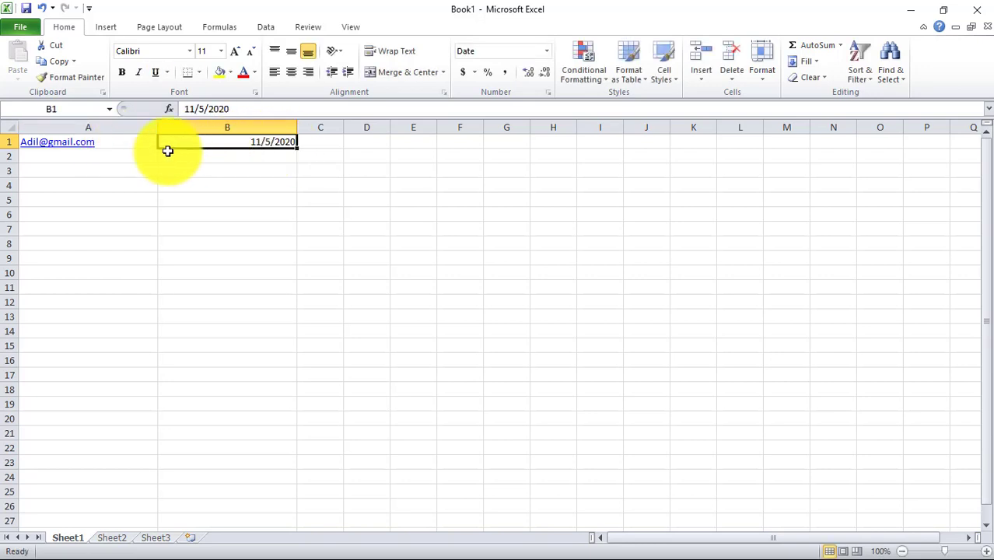
left_click(116, 142)
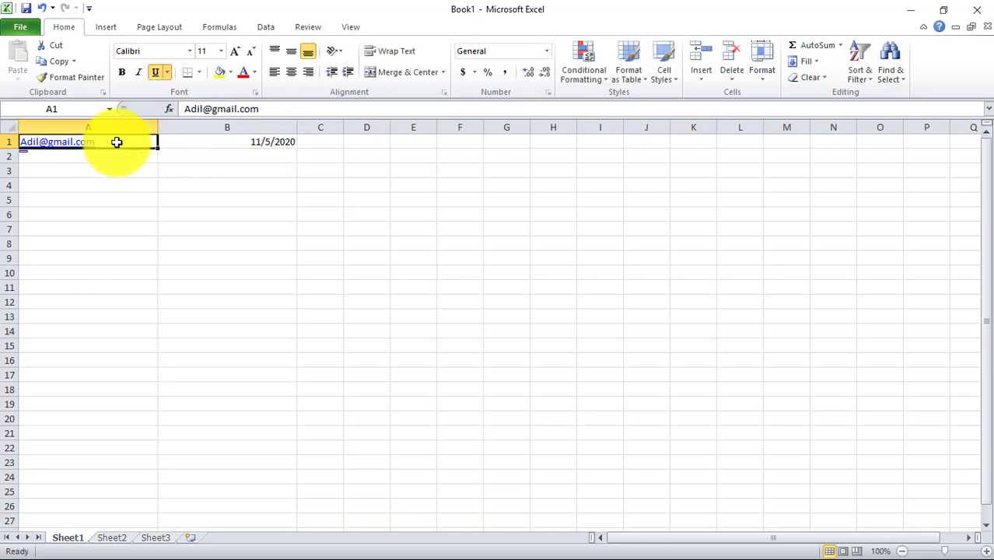
left_click(241, 142)
left_click(121, 143)
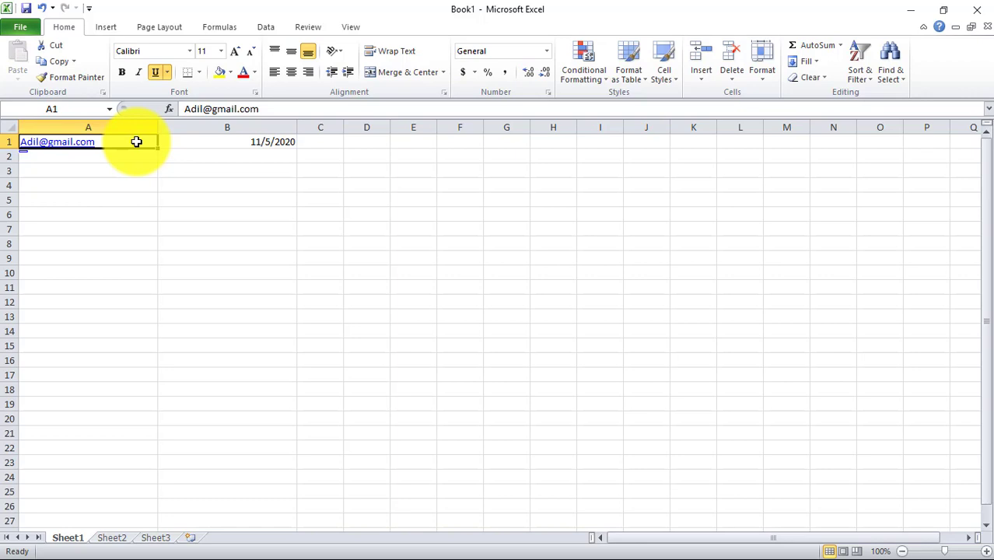
Clear B1's old date and enter 11/22/2020 instead
left_click_drag(133, 143, 140, 445)
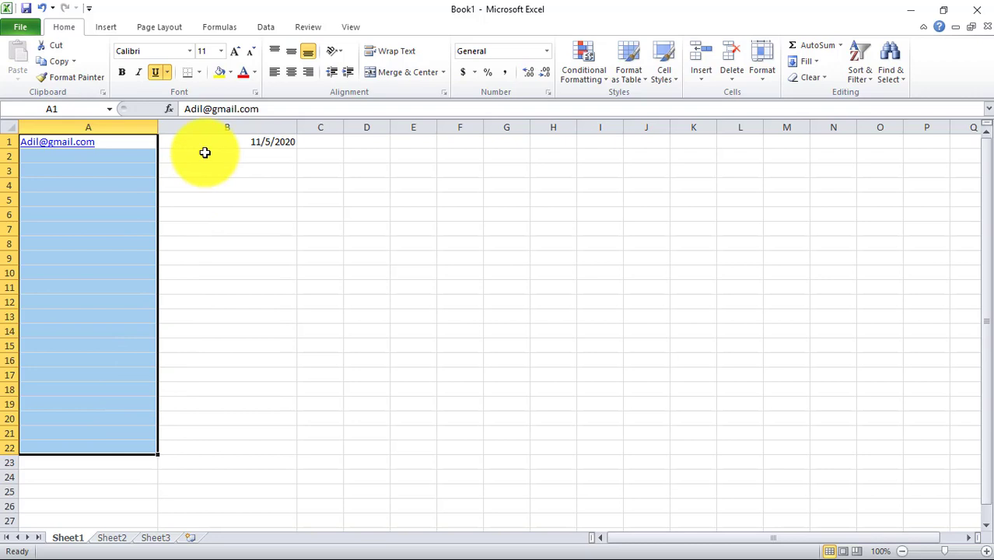
left_click(203, 147)
key("Delete")
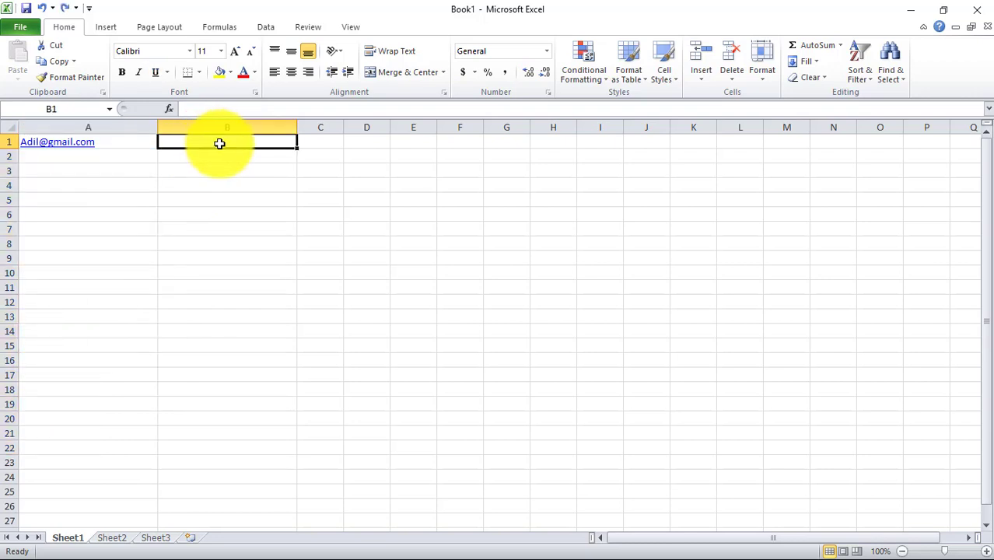
type("11/")
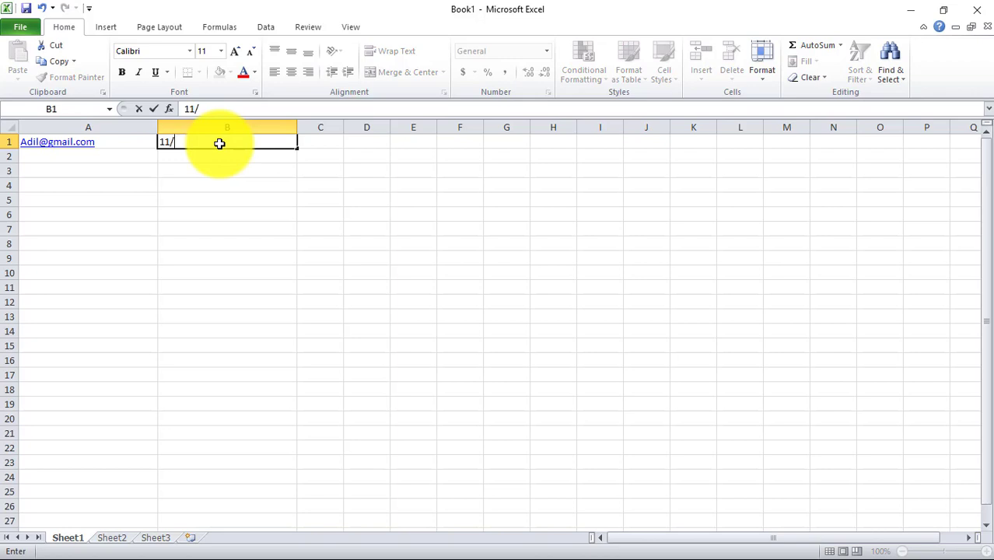
type("22/2020")
left_click(140, 143)
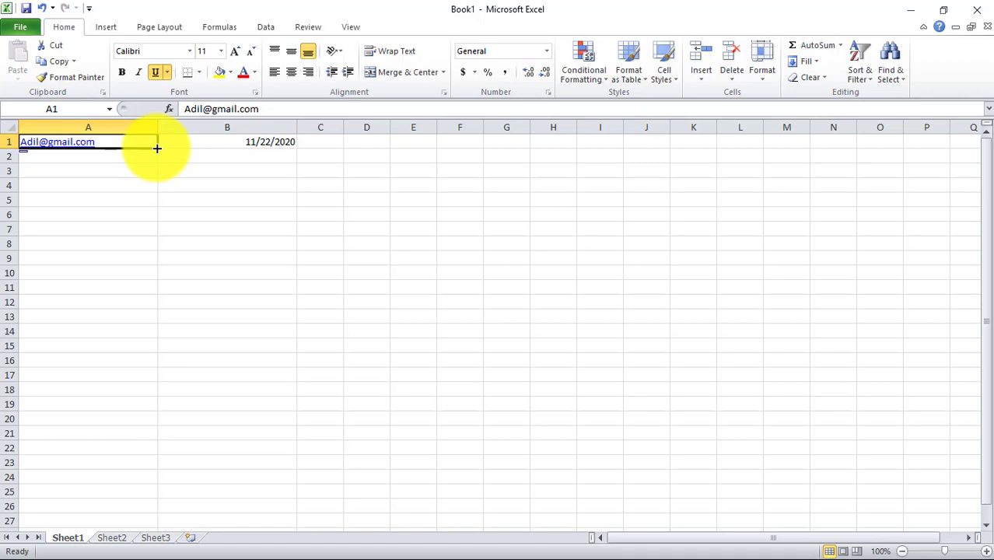
Fill A1's e-mail down to A22, trying formatting-only and no-formatting fills before settling on Copy Cells
left_click_drag(157, 148, 160, 449)
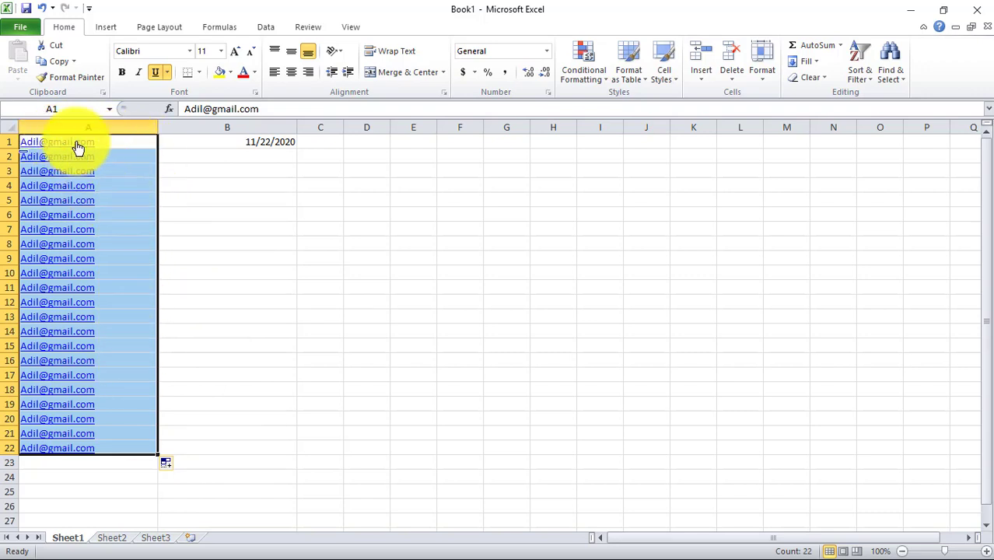
left_click(179, 466)
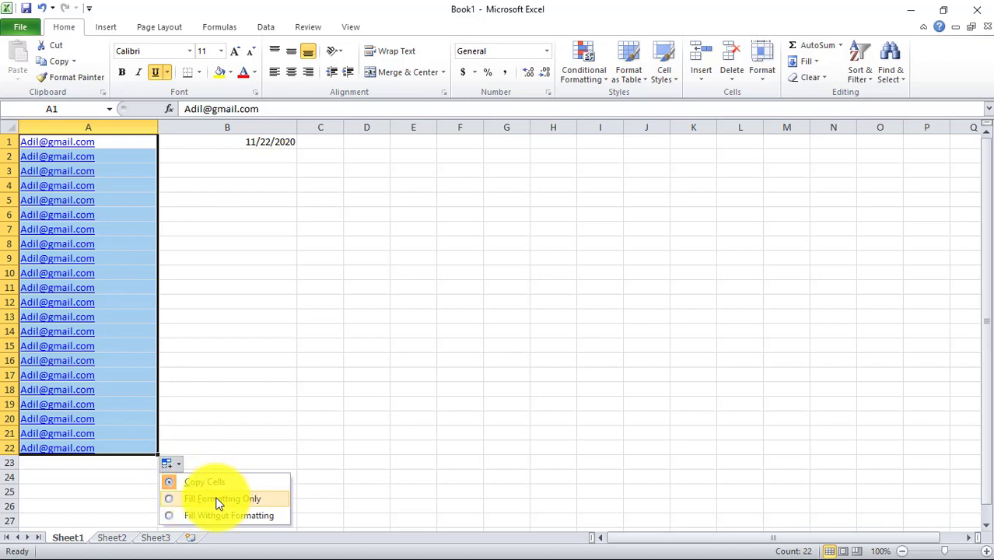
left_click(218, 504)
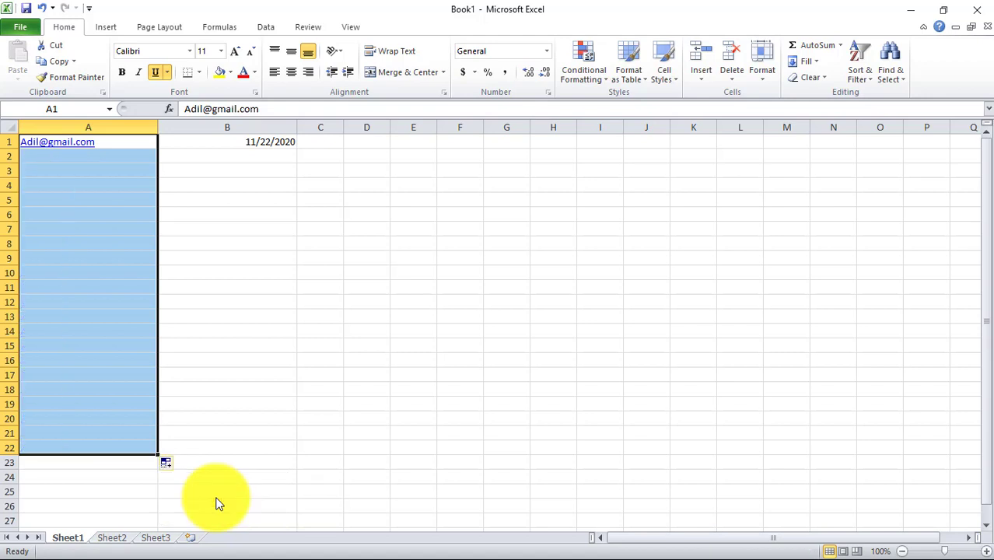
left_click(177, 469)
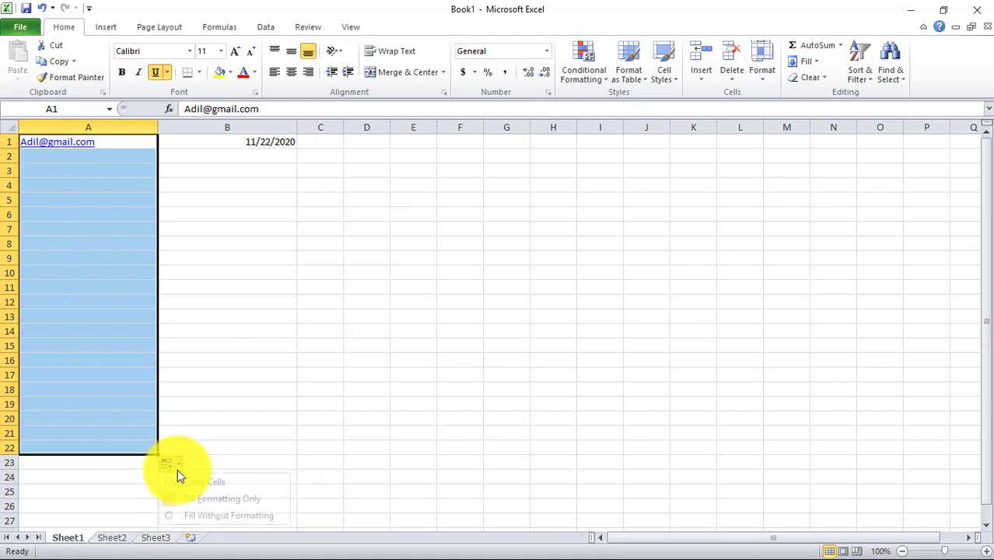
left_click(196, 515)
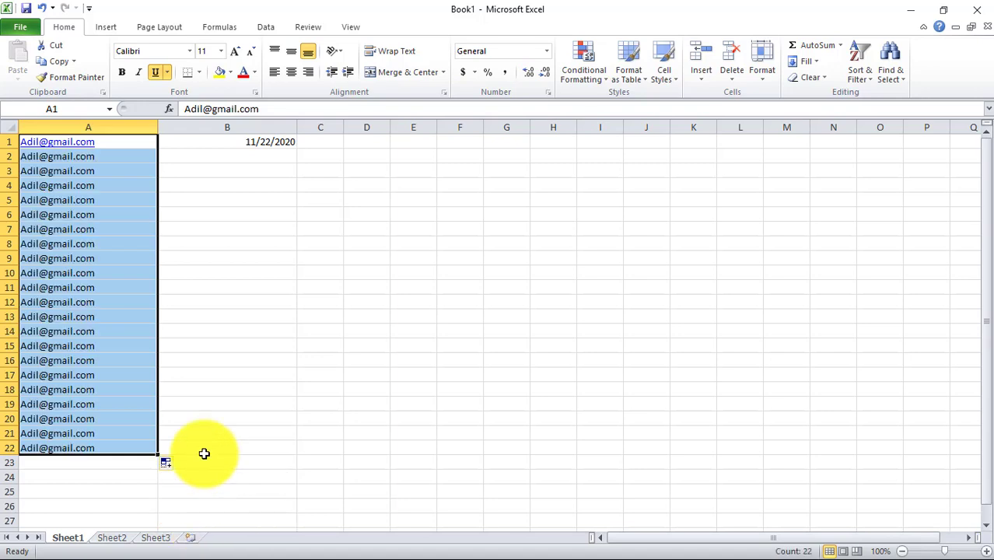
left_click(257, 144)
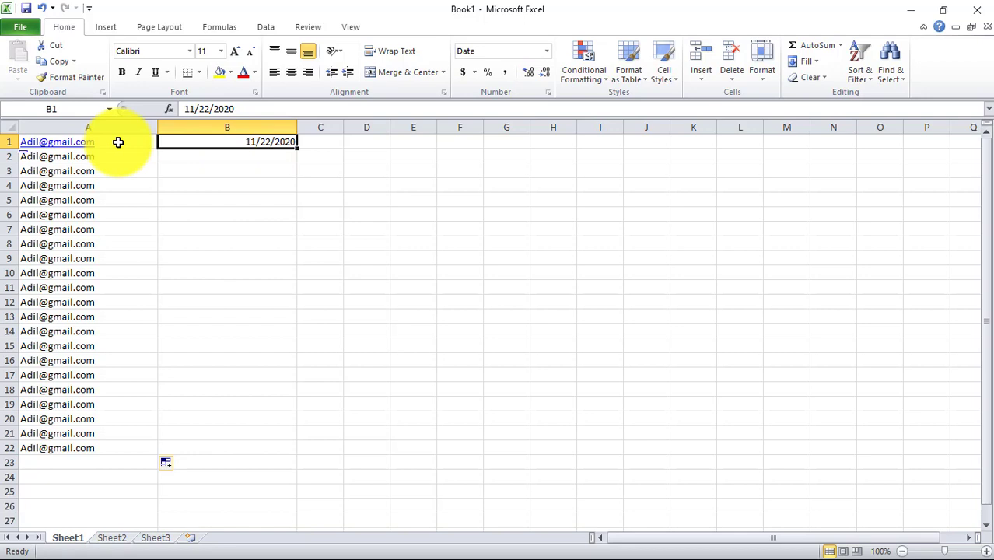
left_click(179, 467)
left_click(191, 481)
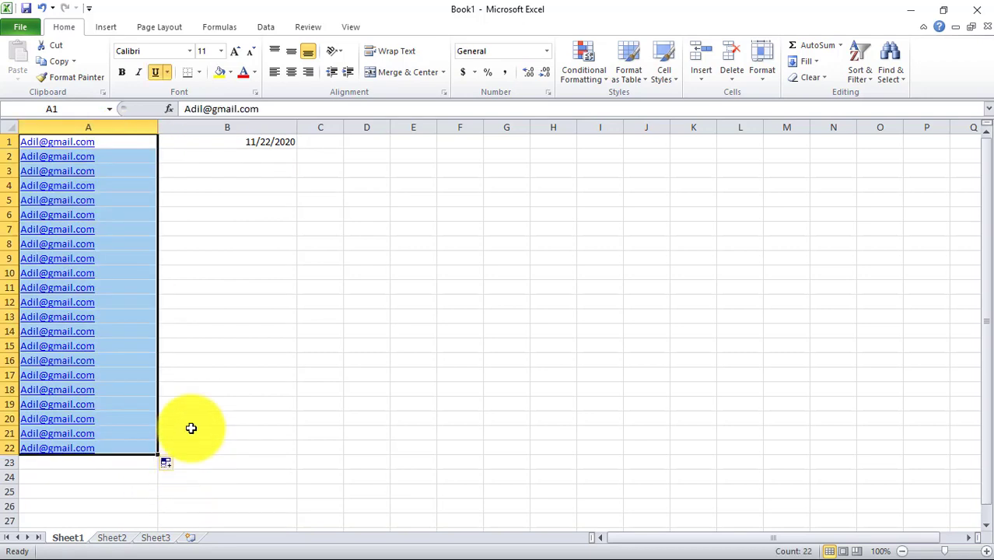
left_click(277, 144)
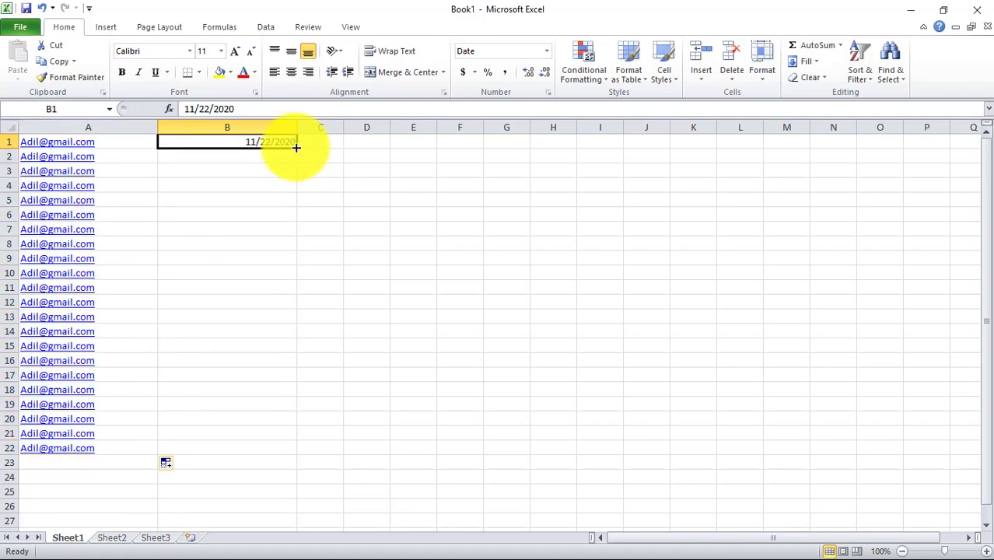
Fill B1's date down to B22, try Copy Cells, then switch back to Fill Series
left_click_drag(295, 147, 291, 449)
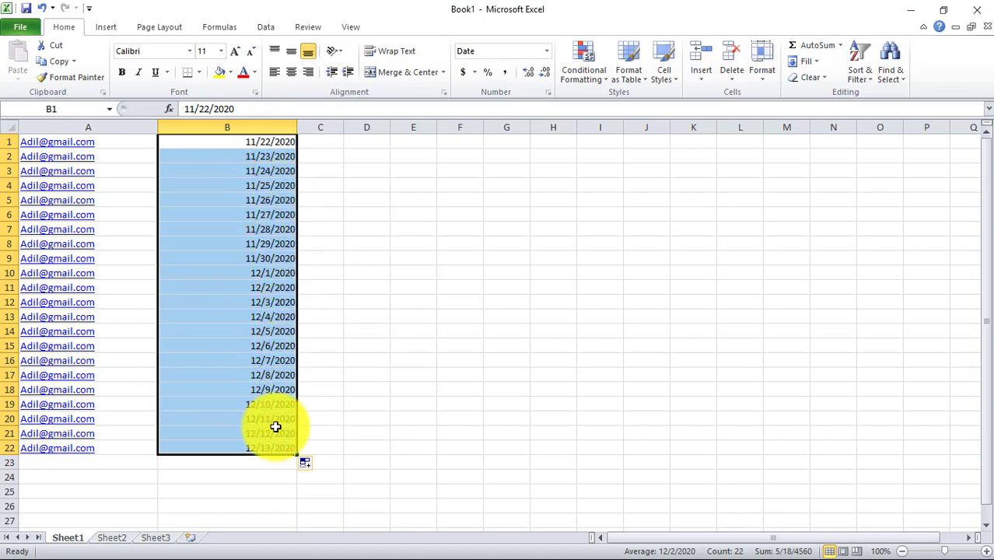
left_click(319, 469)
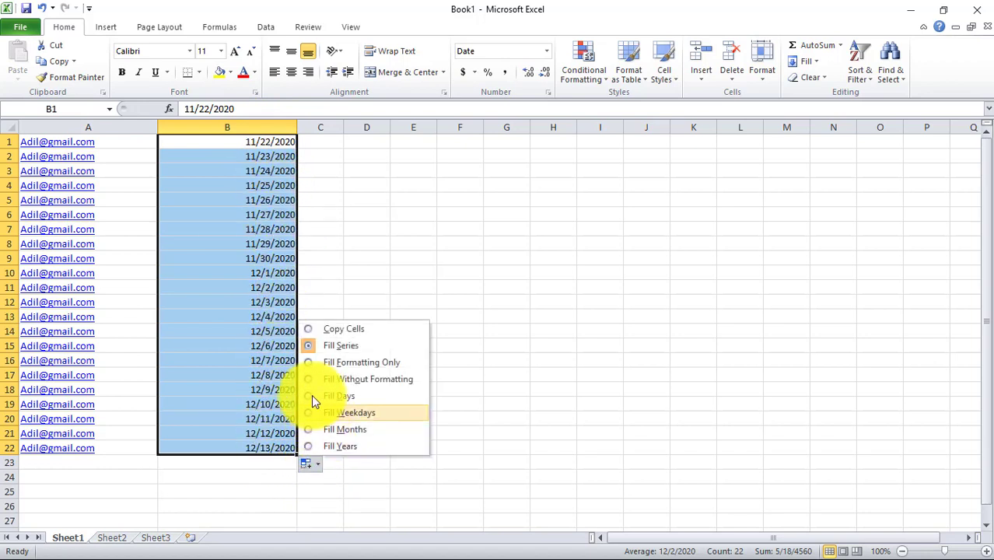
left_click(311, 331)
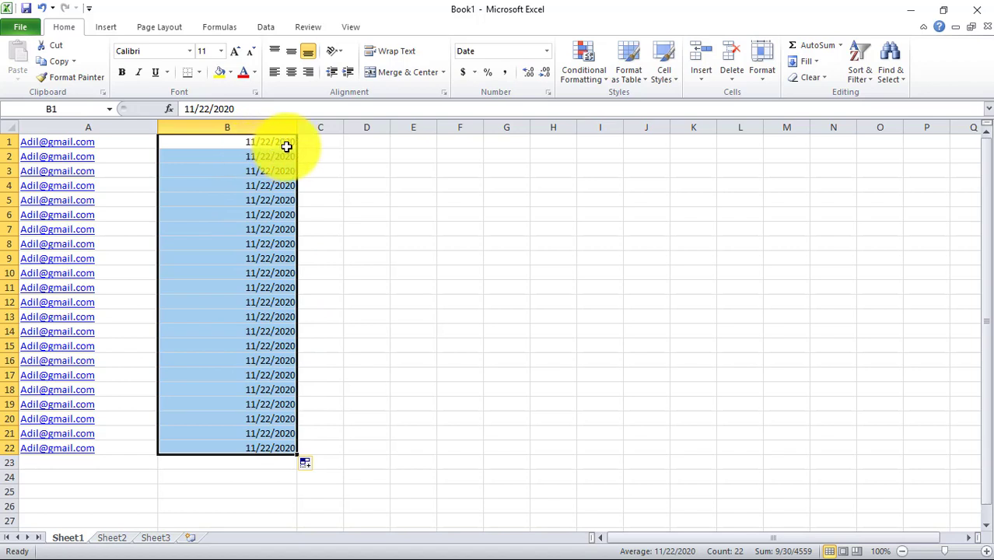
left_click(313, 465)
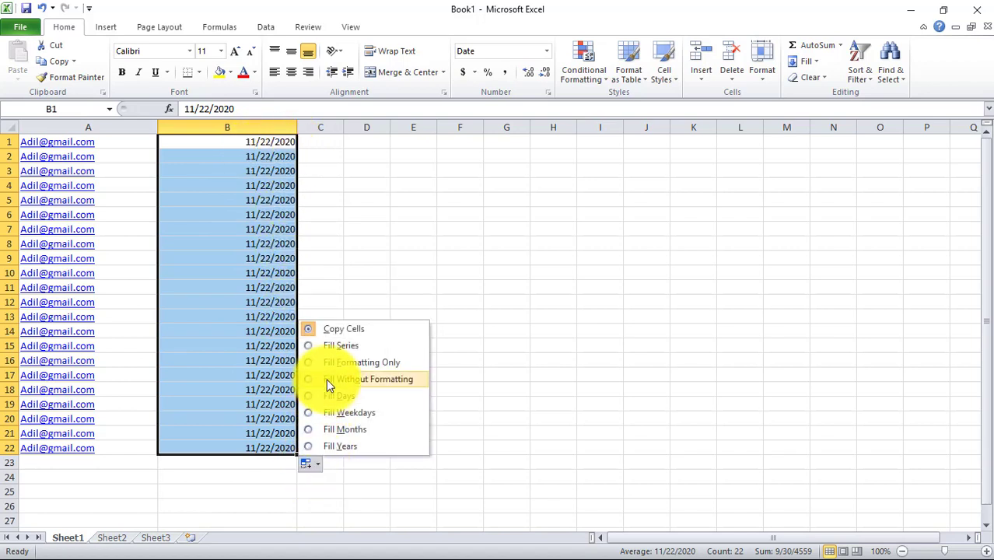
left_click(324, 345)
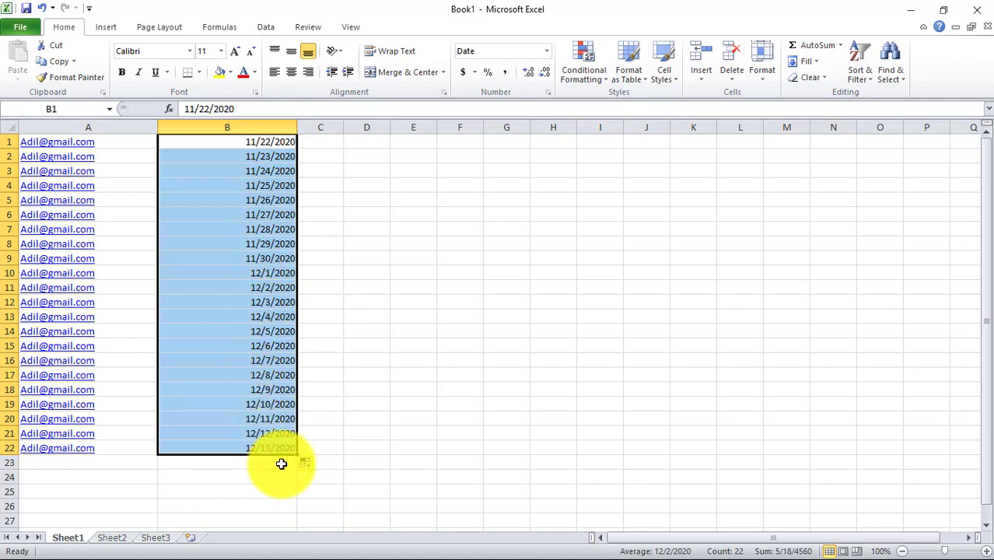
Cycle column B through Fill Formatting Only, Days, Months and Years, ending on Fill Series, then deselect
left_click(314, 465)
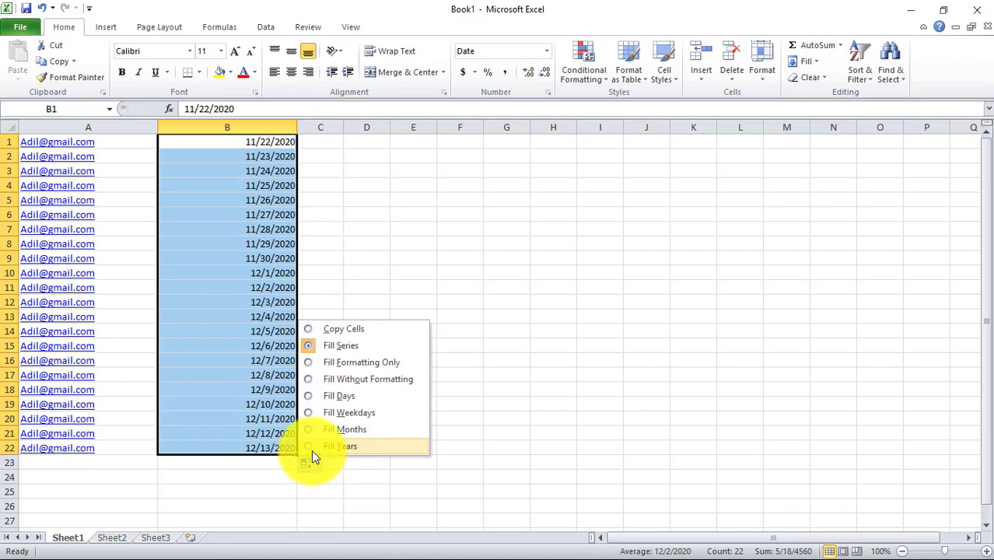
left_click(310, 369)
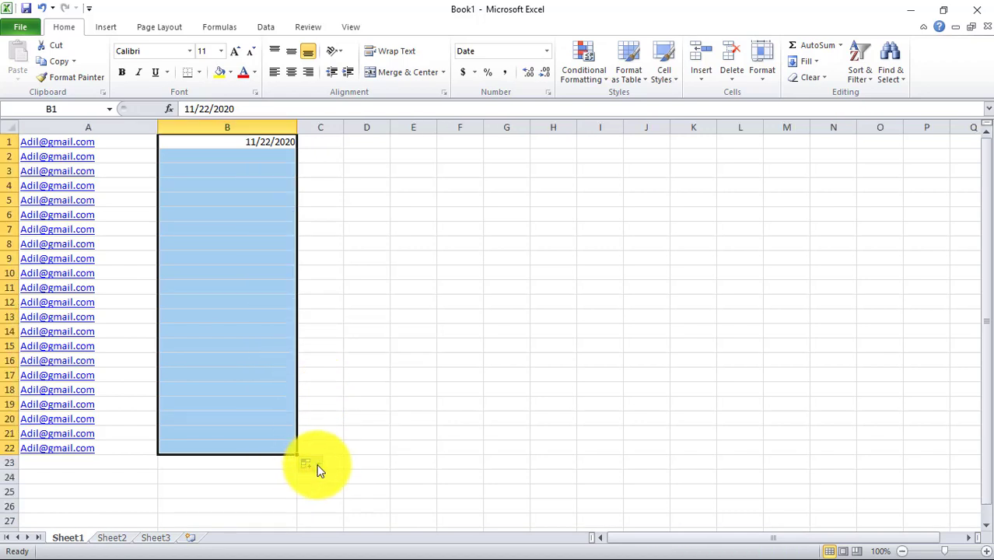
left_click(314, 465)
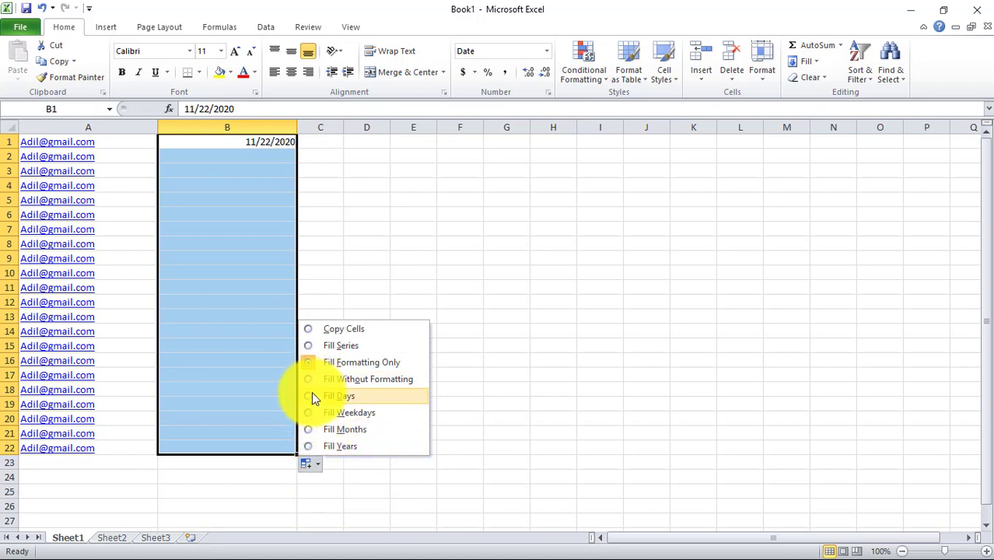
left_click(309, 403)
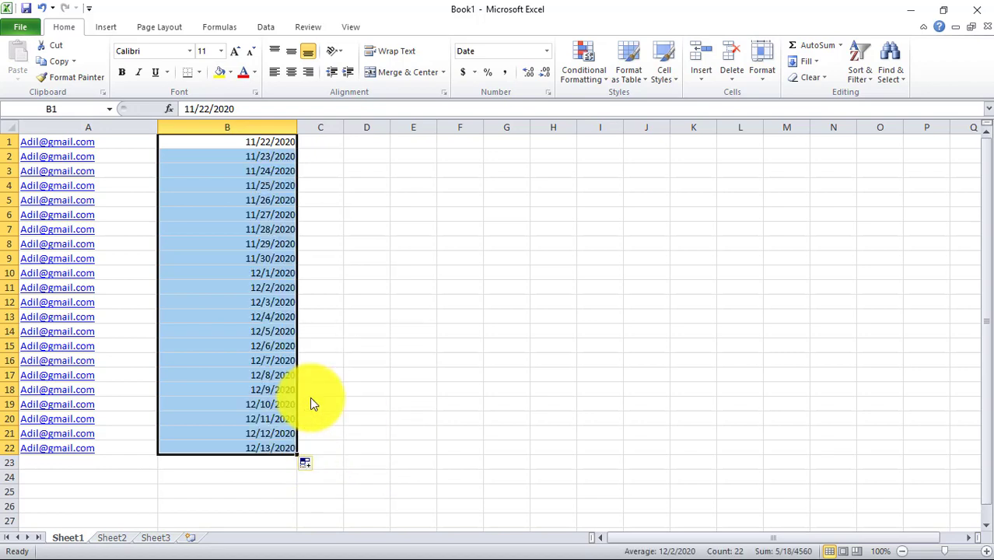
left_click(316, 465)
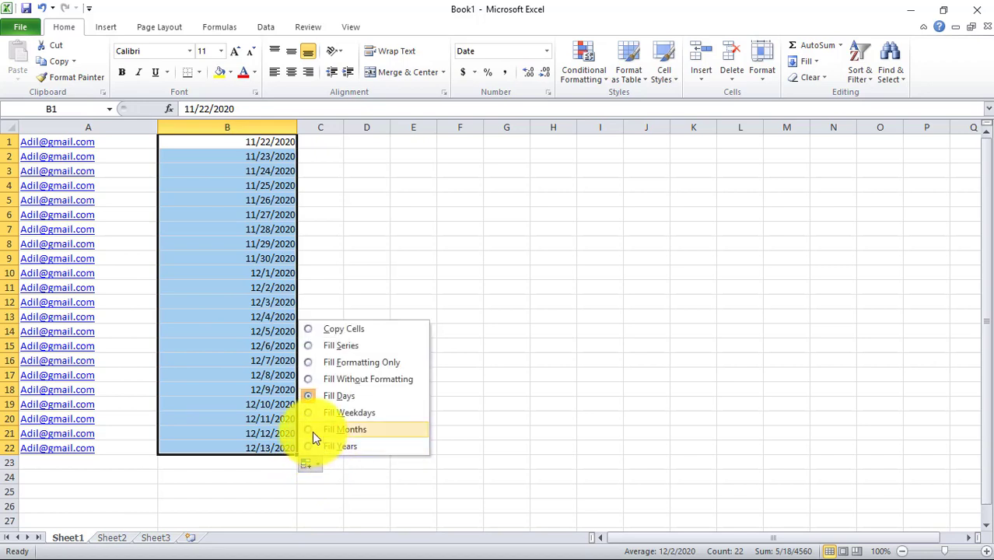
left_click(311, 430)
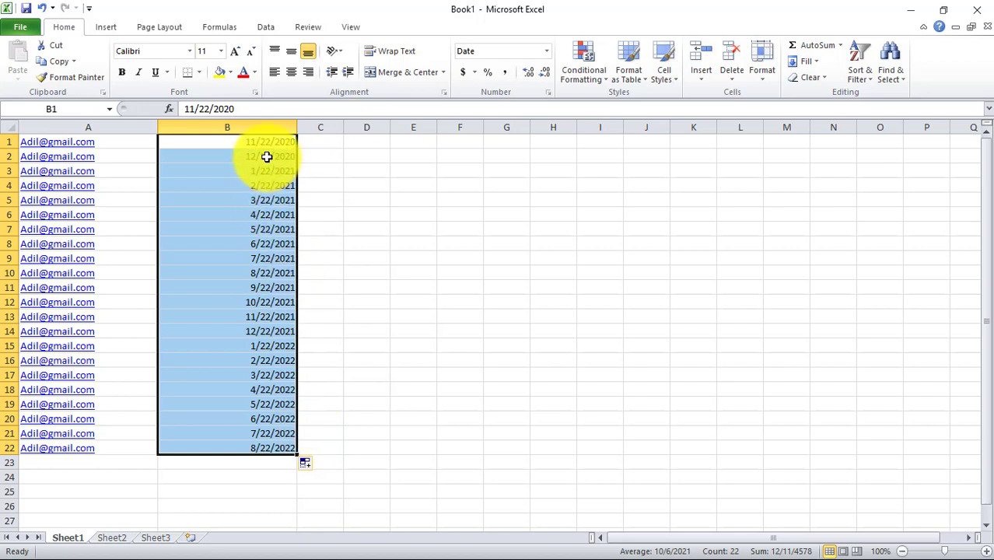
left_click(309, 463)
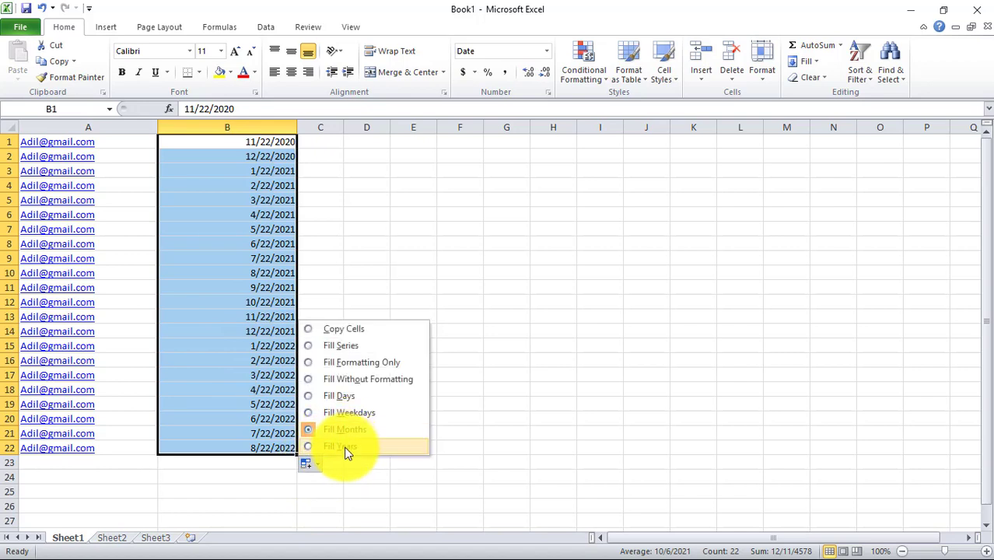
left_click(347, 450)
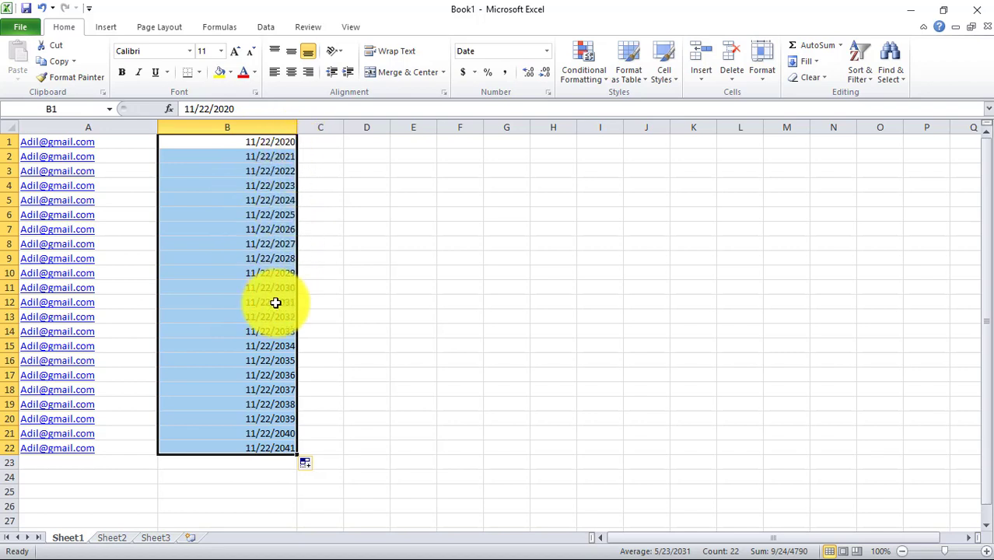
left_click(310, 465)
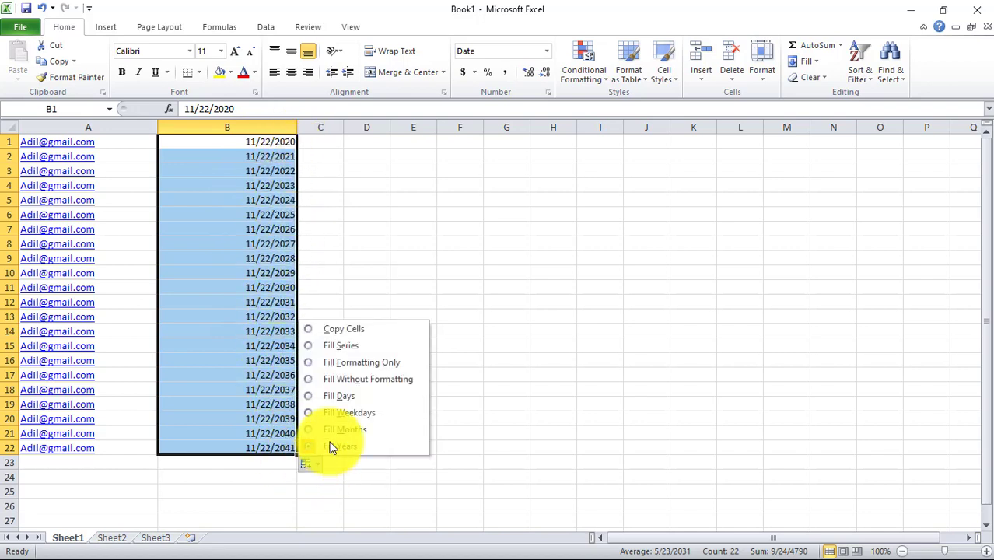
left_click(354, 346)
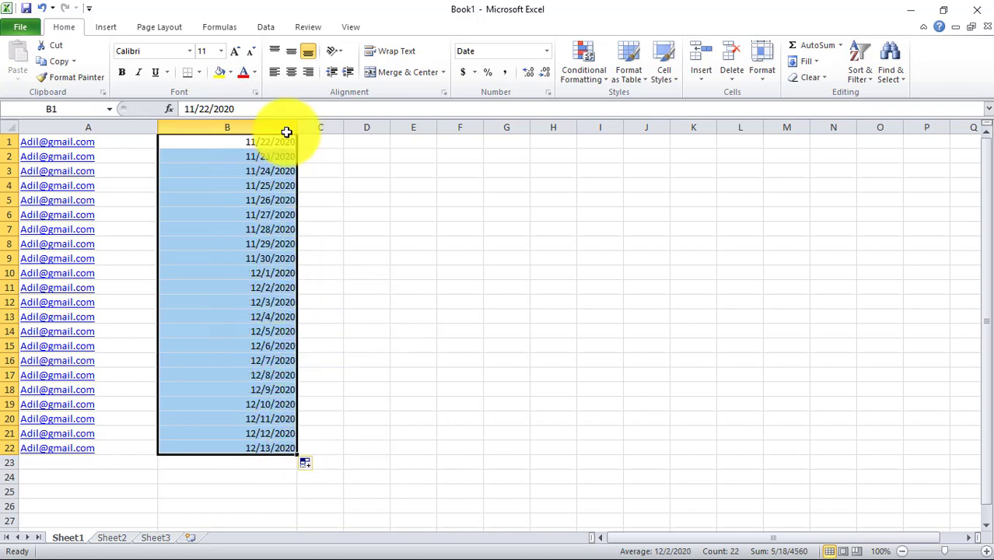
left_click(324, 142)
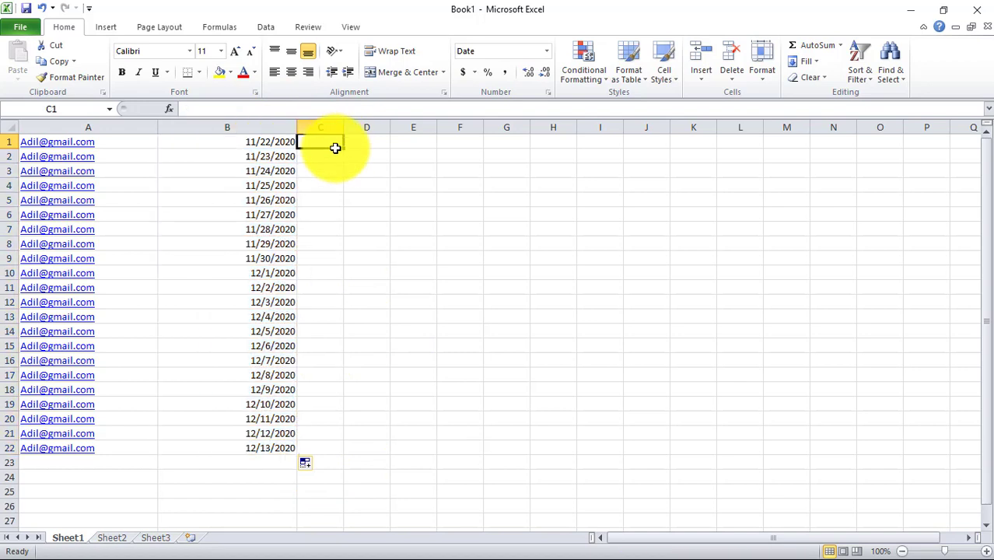
left_click(140, 142)
left_click(200, 141)
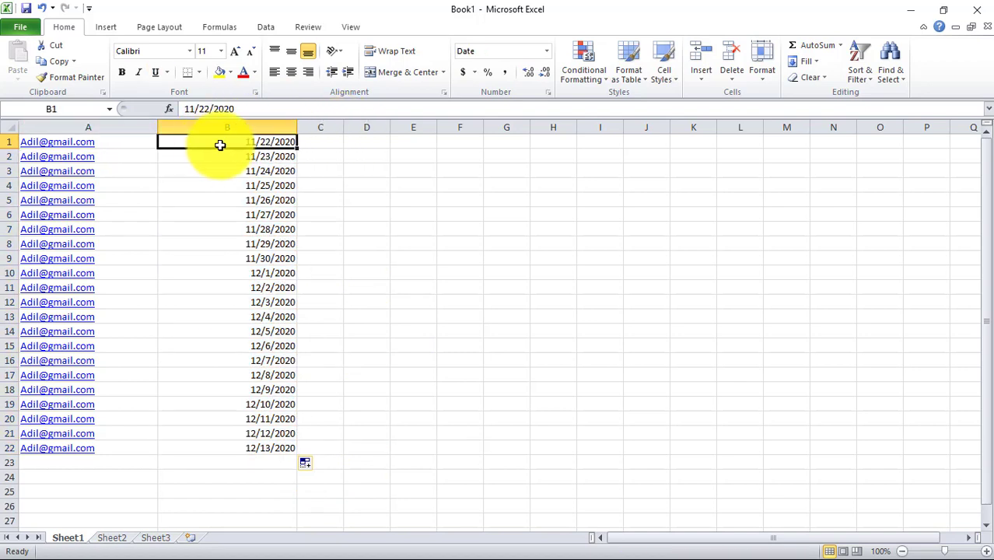
left_click(125, 140)
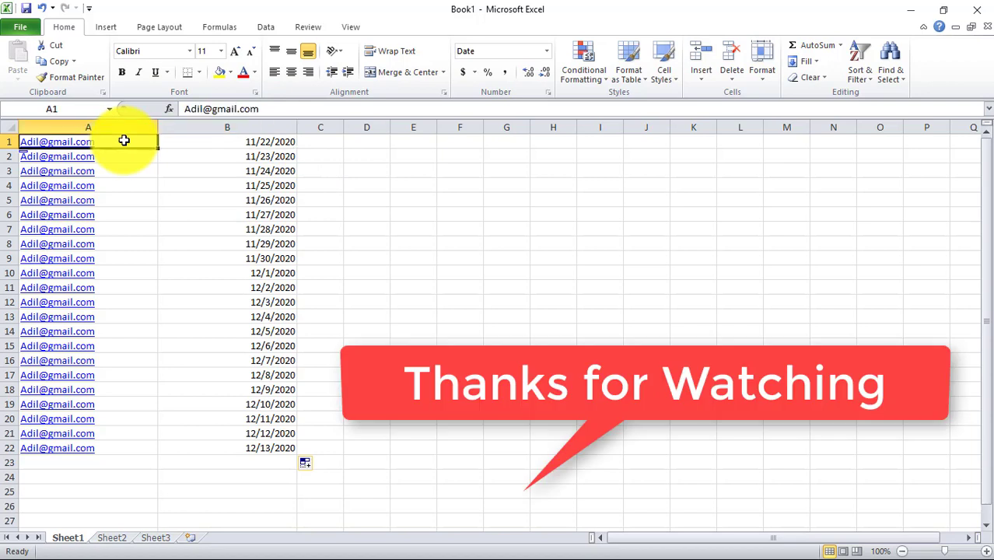
left_click(128, 159)
left_click(134, 175)
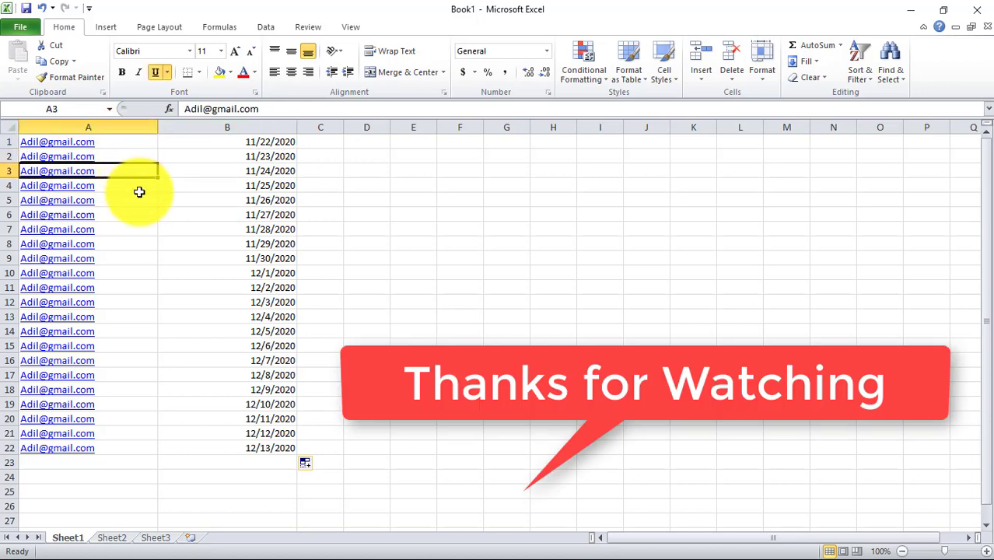
left_click(140, 188)
left_click(140, 202)
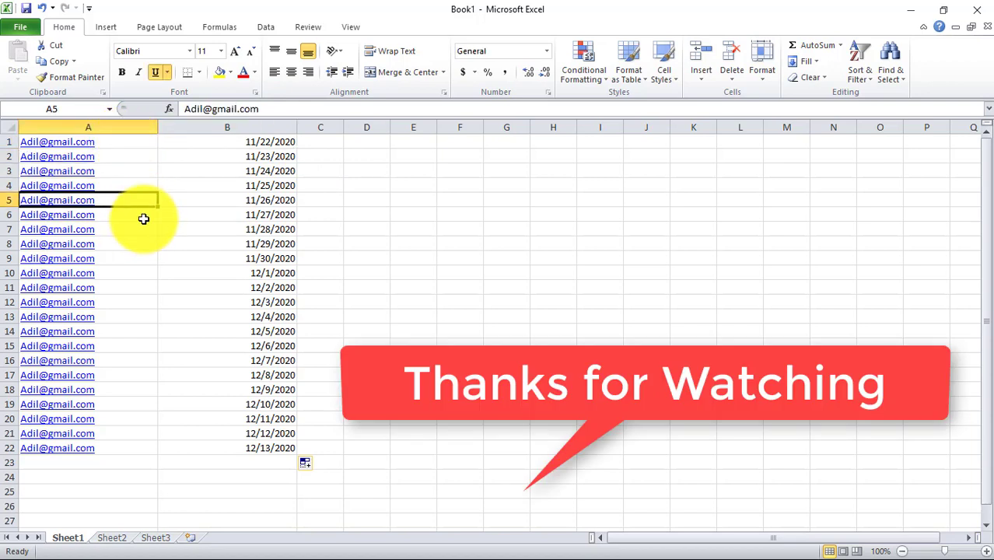
left_click(143, 217)
left_click(145, 229)
left_click(145, 247)
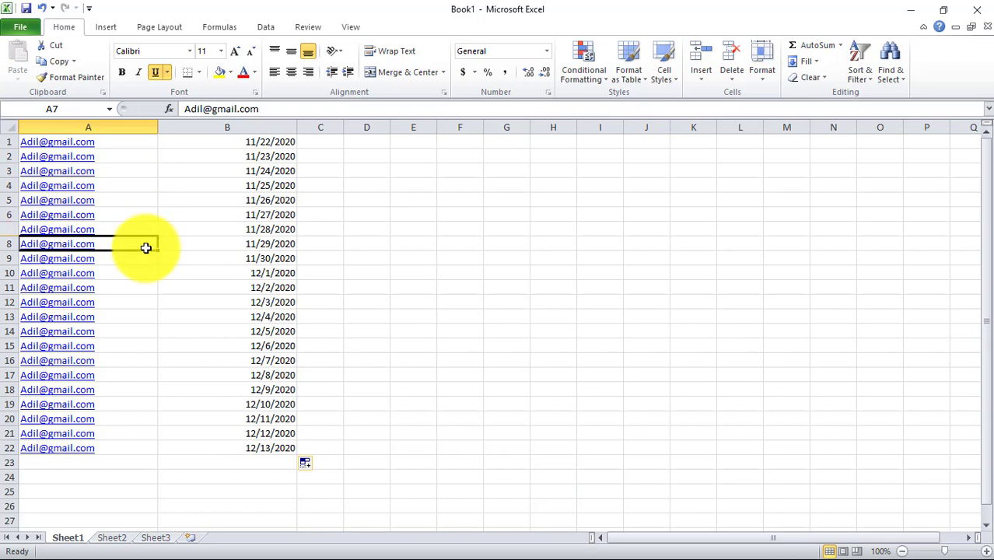
left_click(147, 263)
left_click(149, 284)
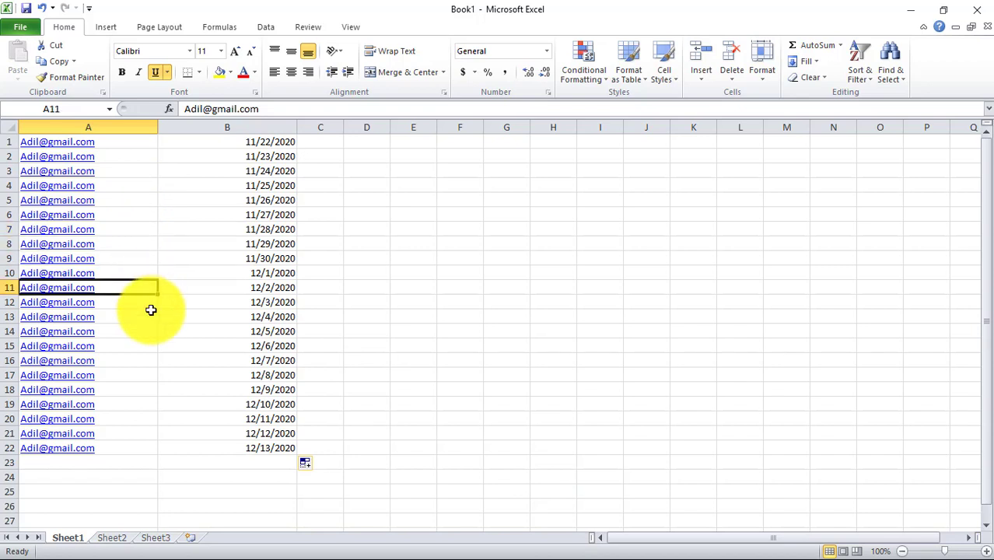
left_click(151, 305)
left_click(149, 320)
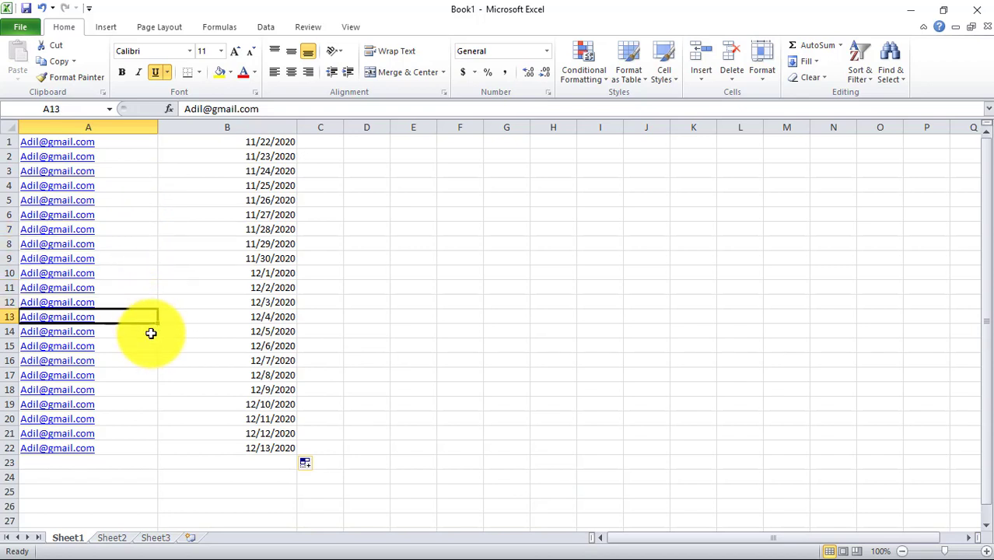
left_click(151, 334)
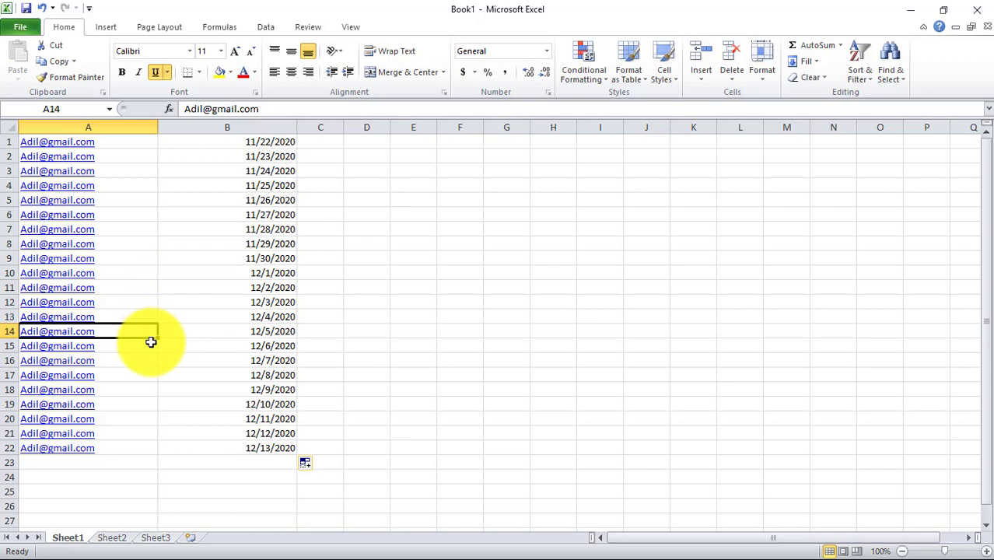